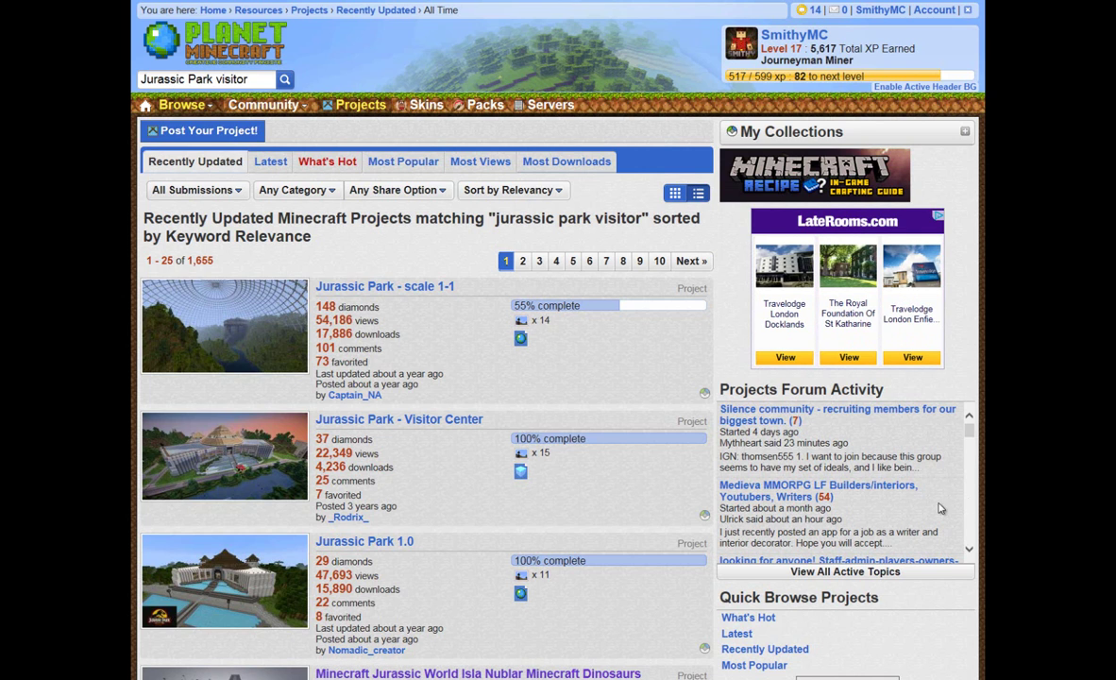
Step: Scan the Jurassic Park search results and open the 'Jurassic Park Pack' project by _Rodrix_
{"action": "scroll", "coordinate": [902, 511], "scroll_direction": "down", "scroll_amount": 1}
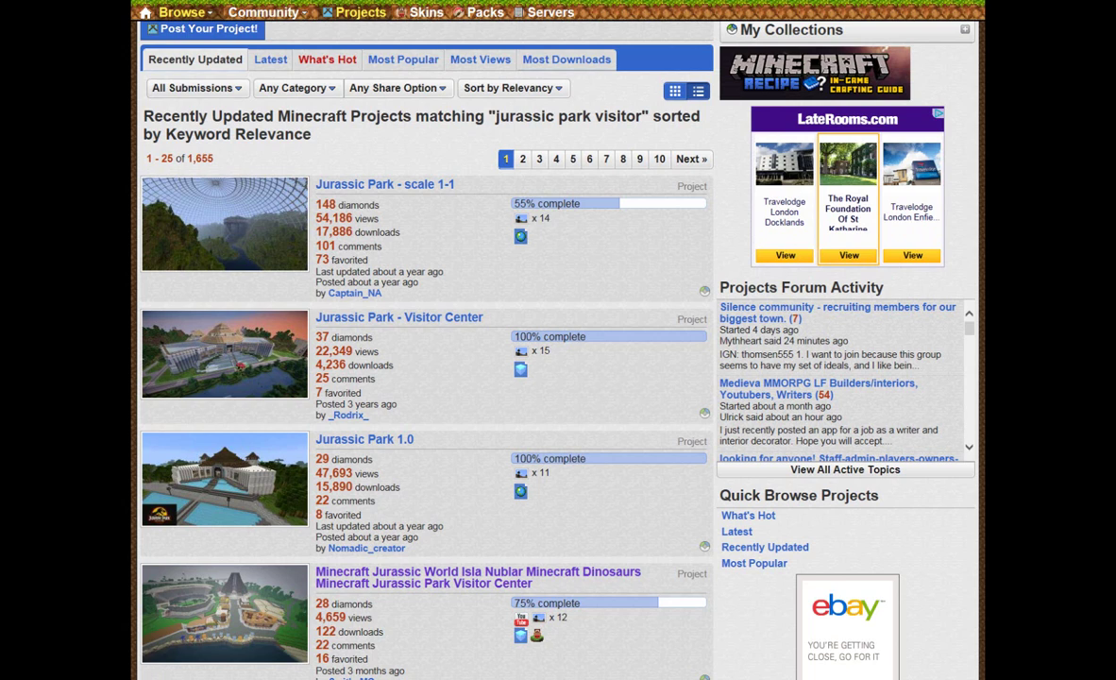
{"action": "scroll", "coordinate": [425, 378], "scroll_direction": "down", "scroll_amount": 3}
{"action": "scroll", "coordinate": [425, 377], "scroll_direction": "up", "scroll_amount": 3}
{"action": "scroll", "coordinate": [432, 514], "scroll_direction": "down", "scroll_amount": 1}
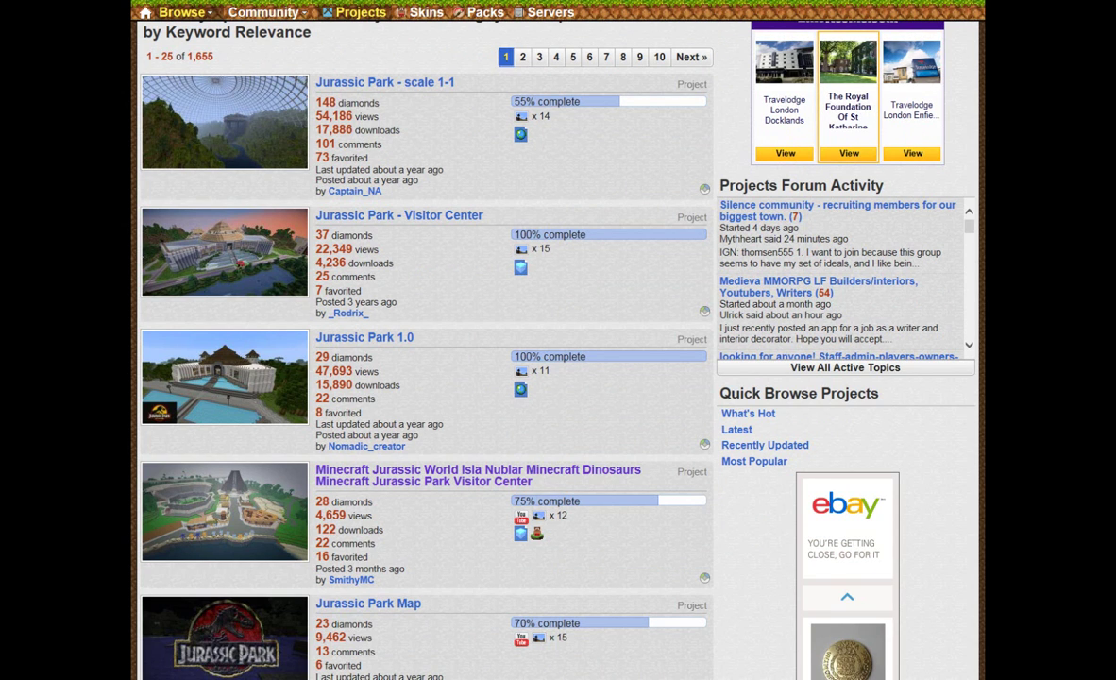
{"action": "scroll", "coordinate": [848, 314], "scroll_direction": "down", "scroll_amount": 8}
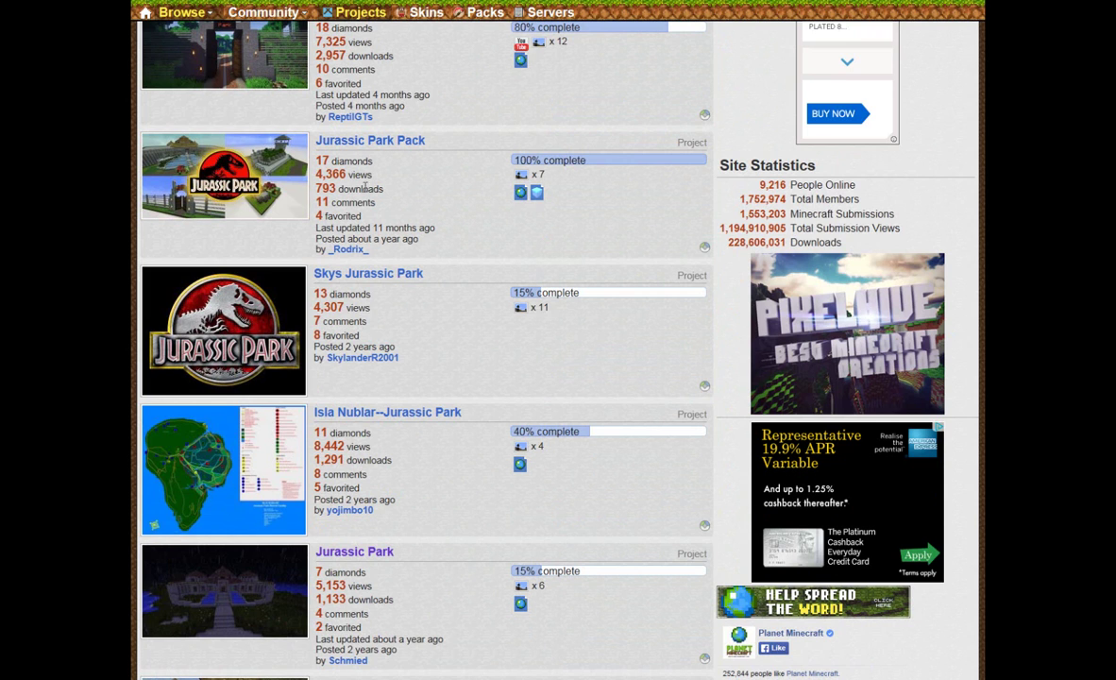
{"action": "scroll", "coordinate": [253, 183], "scroll_direction": "up", "scroll_amount": 6}
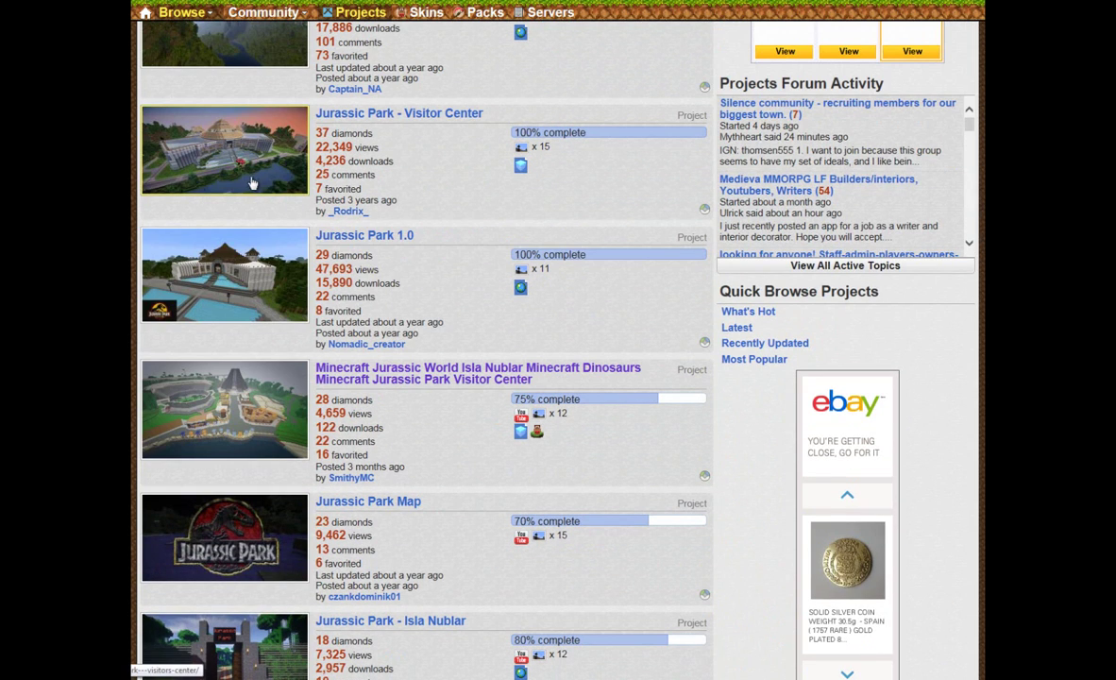
{"action": "scroll", "coordinate": [375, 183], "scroll_direction": "down", "scroll_amount": 3}
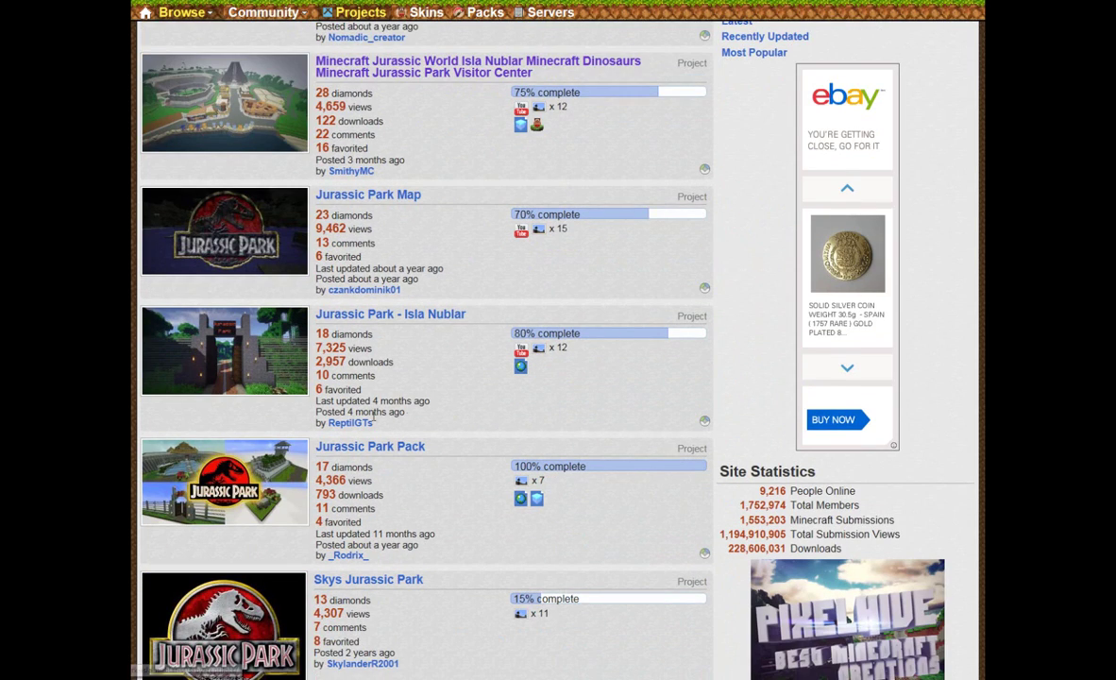
{"action": "scroll", "coordinate": [374, 409], "scroll_direction": "down", "scroll_amount": 2}
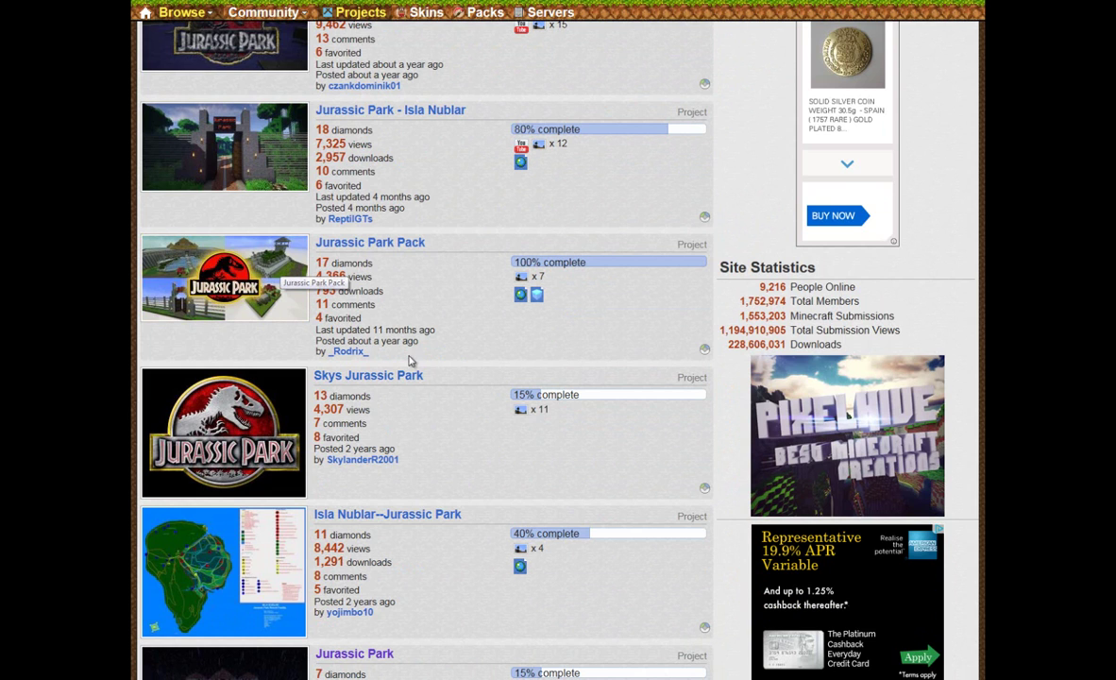
{"action": "scroll", "coordinate": [464, 347], "scroll_direction": "up", "scroll_amount": 5}
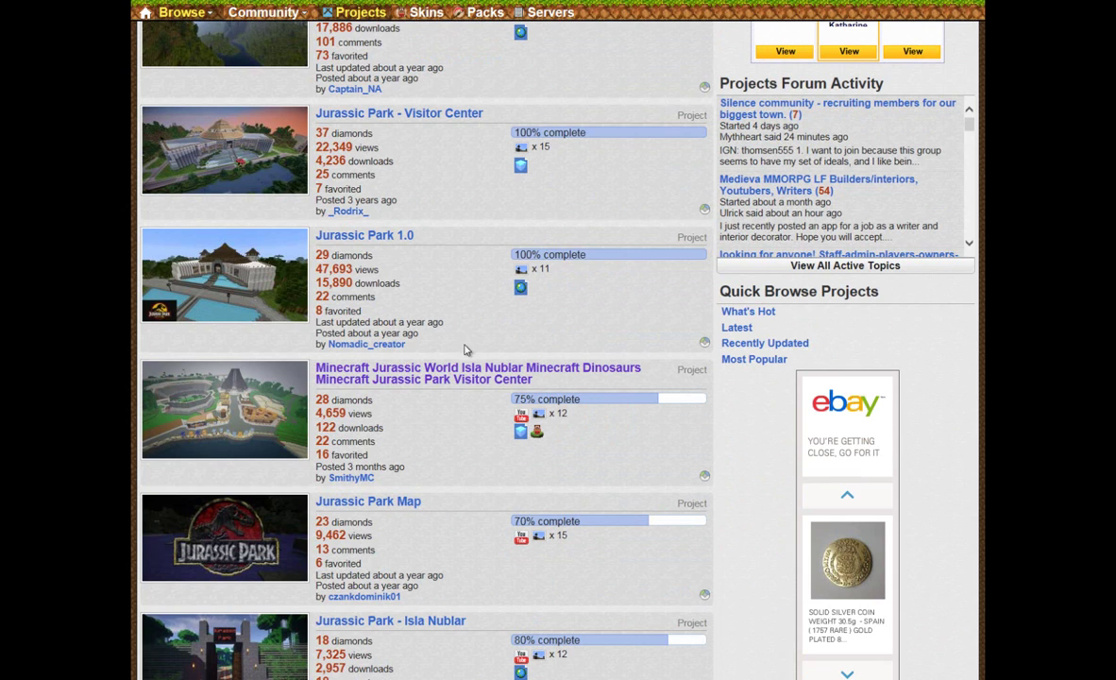
{"action": "scroll", "coordinate": [418, 197], "scroll_direction": "down", "scroll_amount": 4}
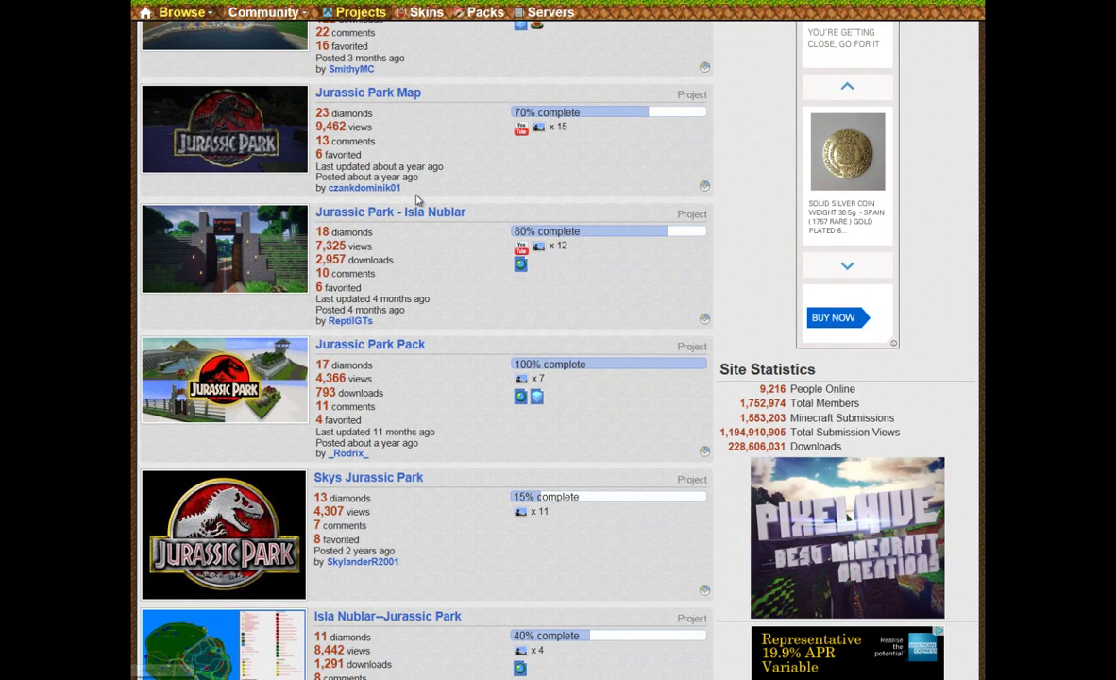
{"action": "scroll", "coordinate": [418, 199], "scroll_direction": "up", "scroll_amount": 3}
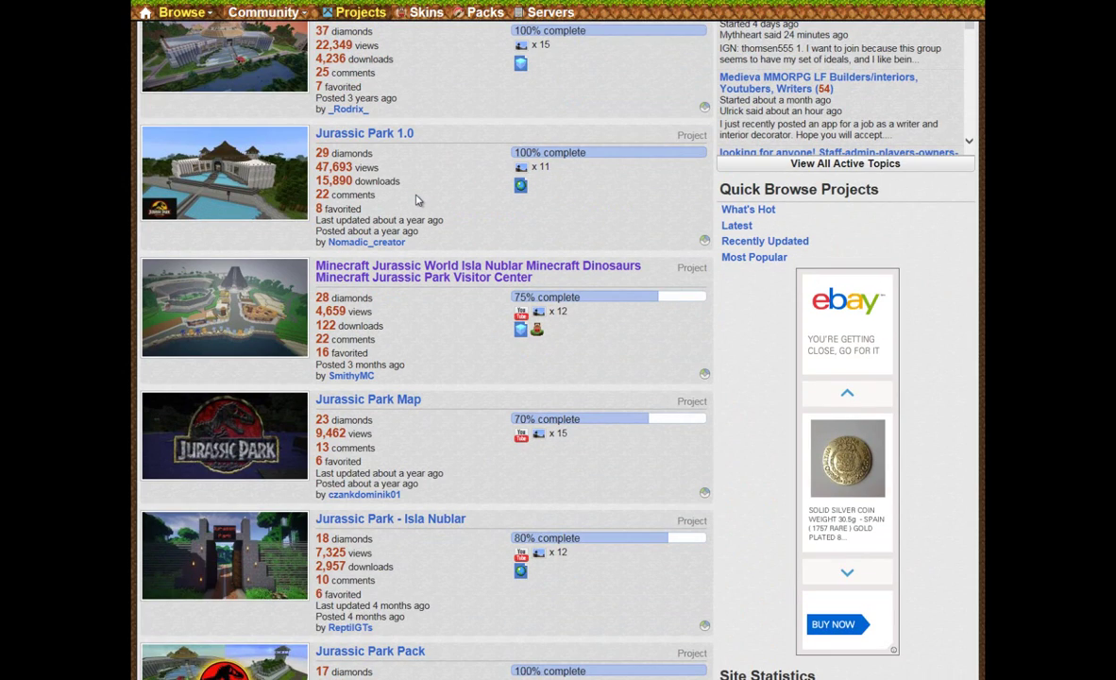
{"action": "scroll", "coordinate": [418, 199], "scroll_direction": "down", "scroll_amount": 2}
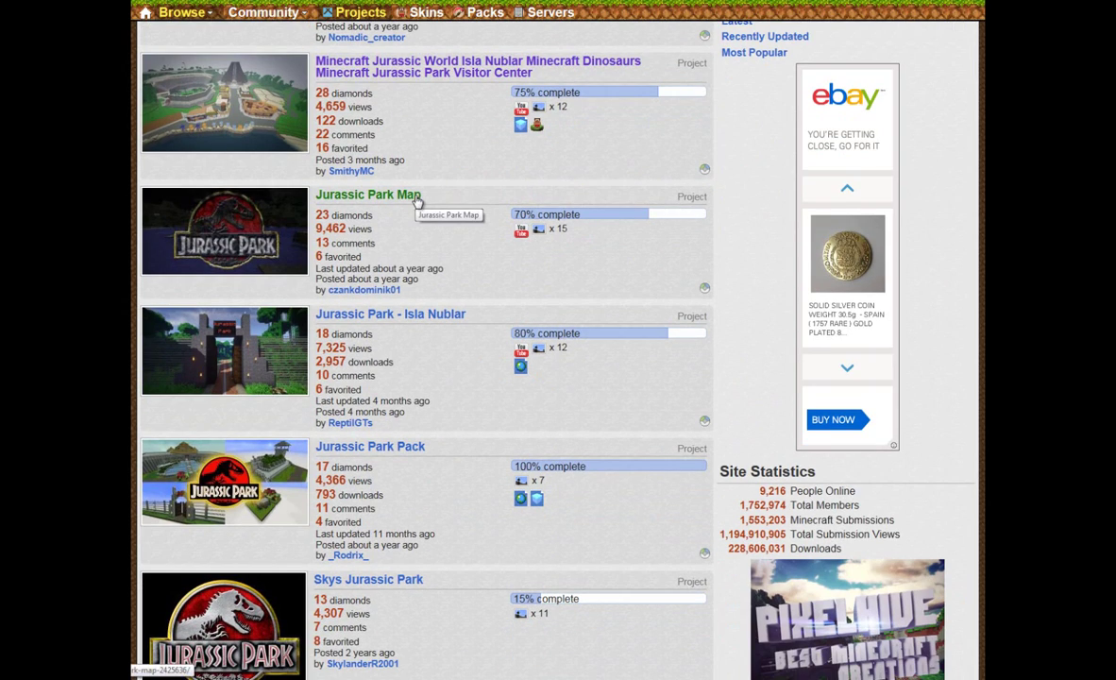
{"action": "scroll", "coordinate": [189, 349], "scroll_direction": "up", "scroll_amount": 3}
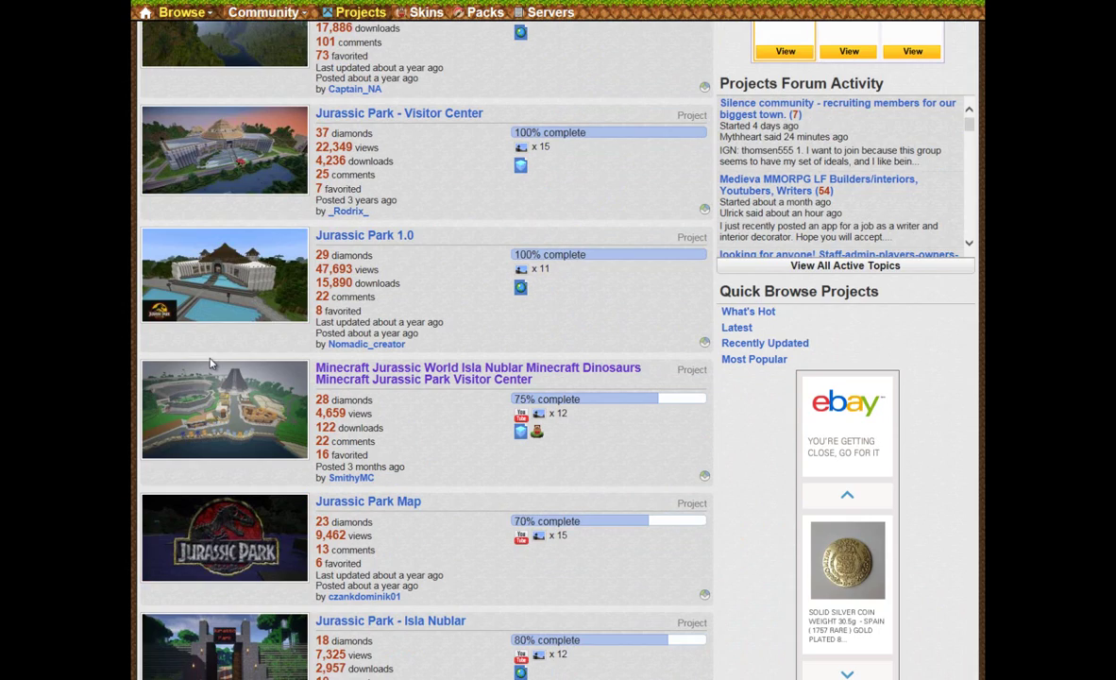
{"action": "scroll", "coordinate": [213, 364], "scroll_direction": "down", "scroll_amount": 3}
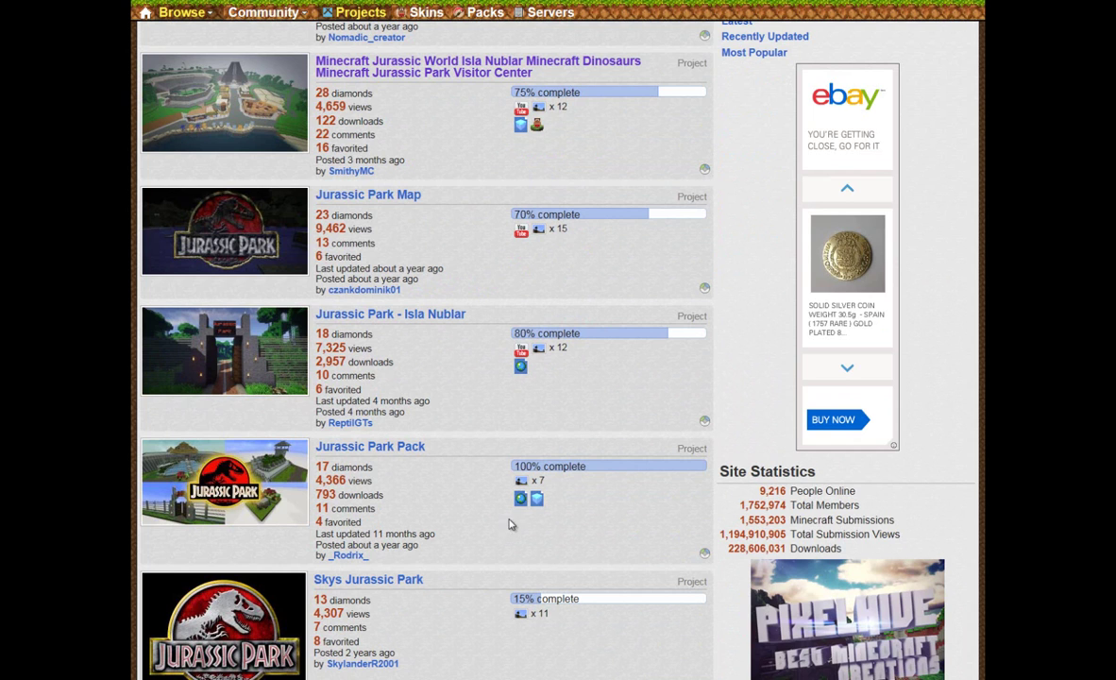
{"action": "left_click", "coordinate": [397, 456]}
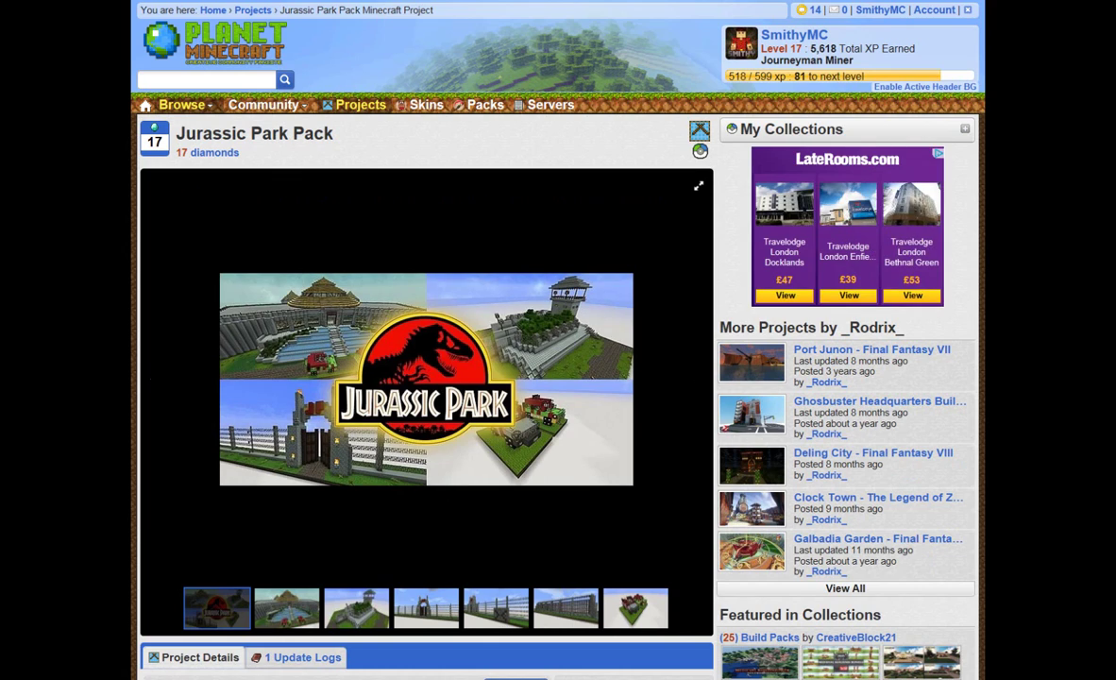
Step: View the pack's Raptors Park, Visitors Center and logo gallery images
{"action": "scroll", "coordinate": [424, 377], "scroll_direction": "down", "scroll_amount": 3}
{"action": "scroll", "coordinate": [526, 336], "scroll_direction": "up", "scroll_amount": 2}
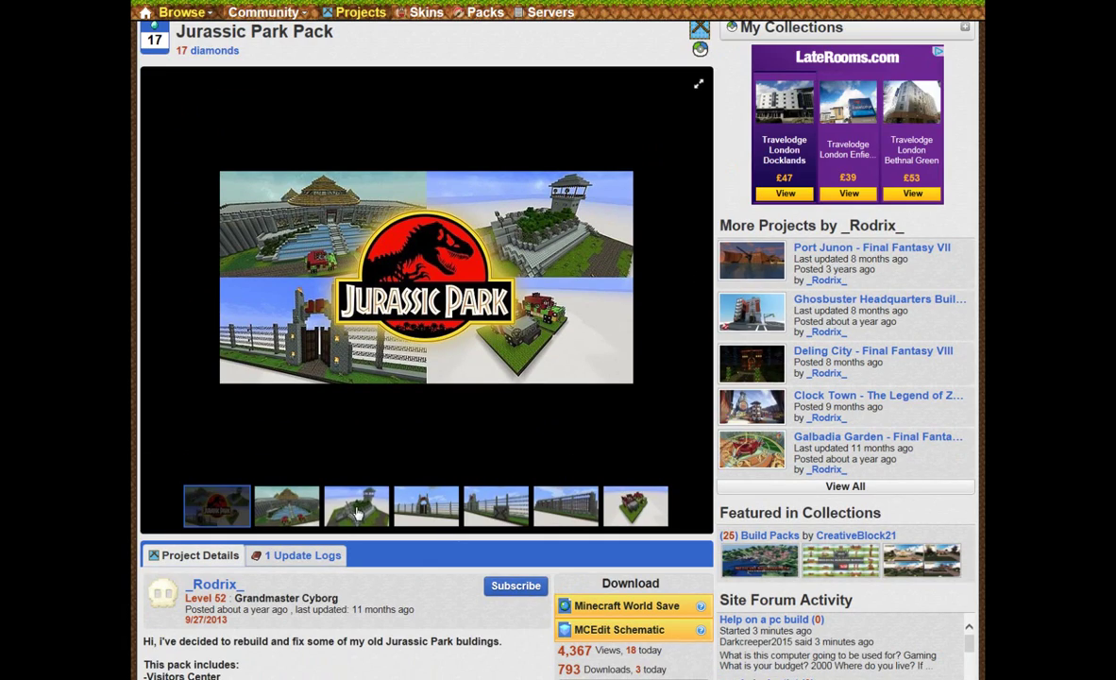
{"action": "left_click", "coordinate": [355, 516]}
{"action": "left_click", "coordinate": [398, 344]}
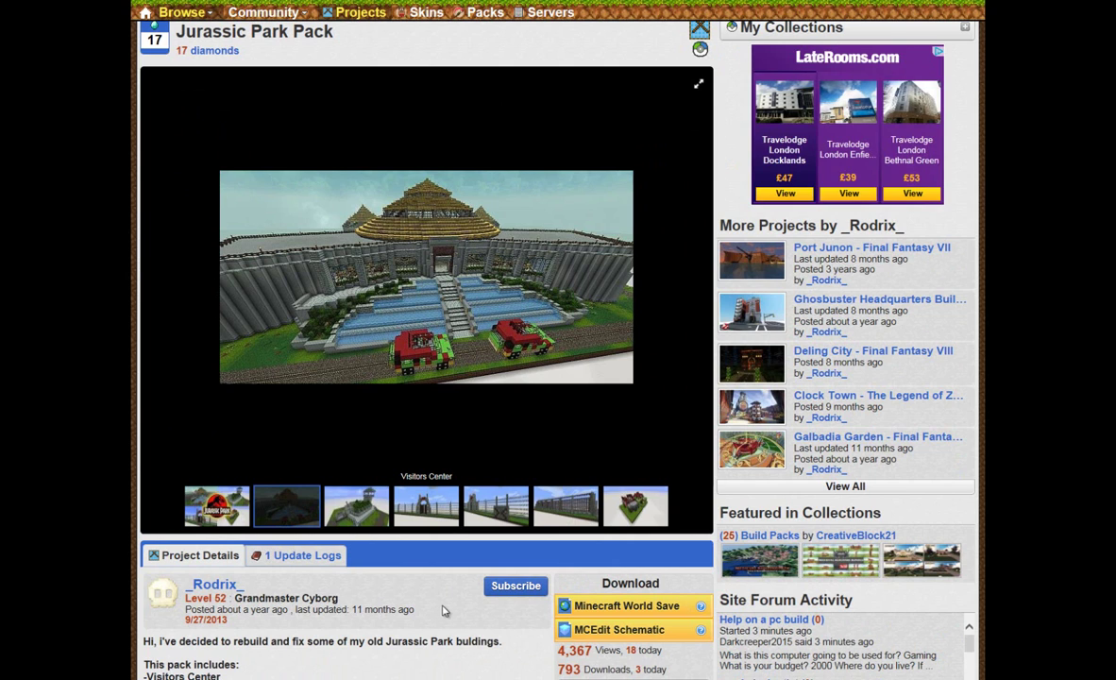
{"action": "left_click", "coordinate": [220, 514]}
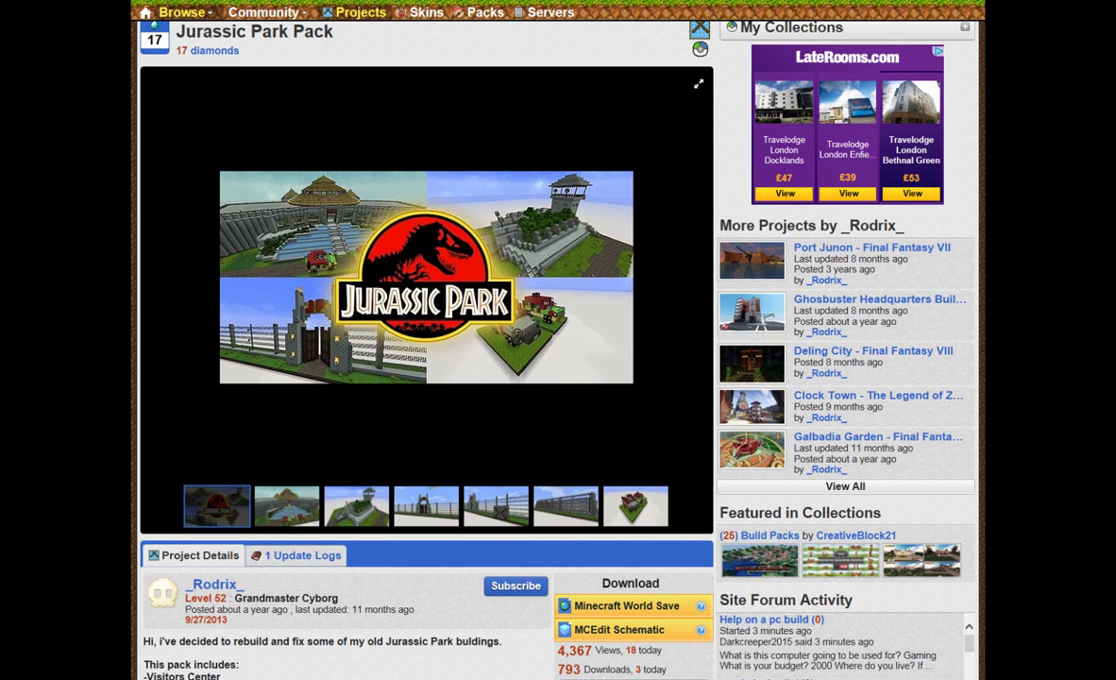
{"action": "key", "text": "alt+Left"}
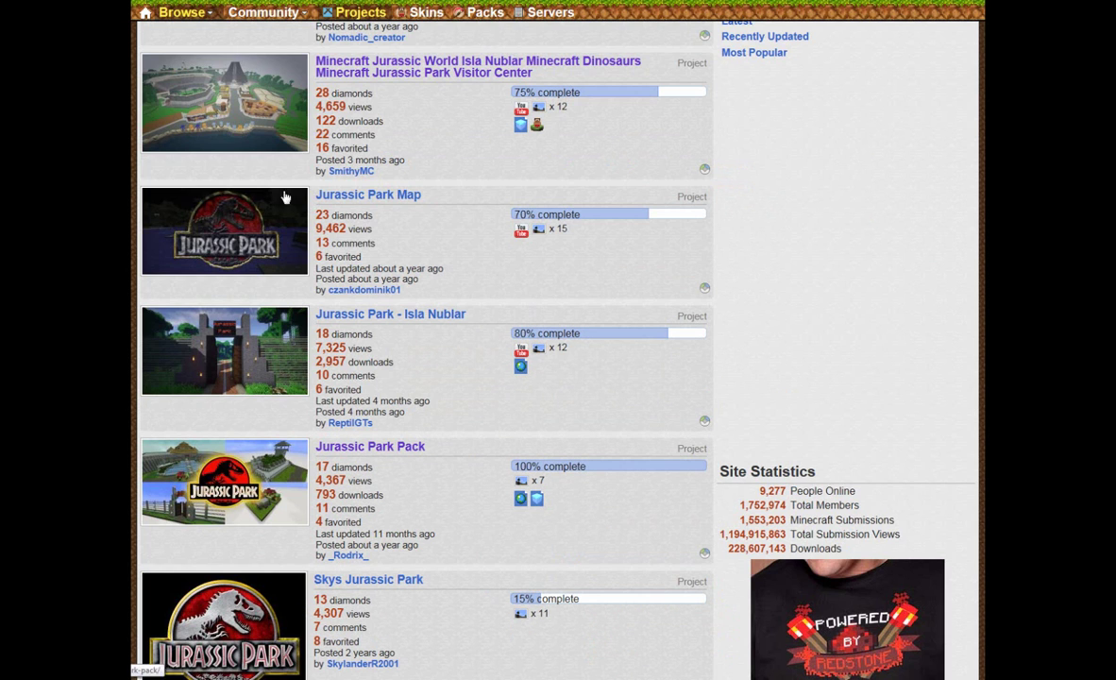
{"action": "key", "text": "alt+Right"}
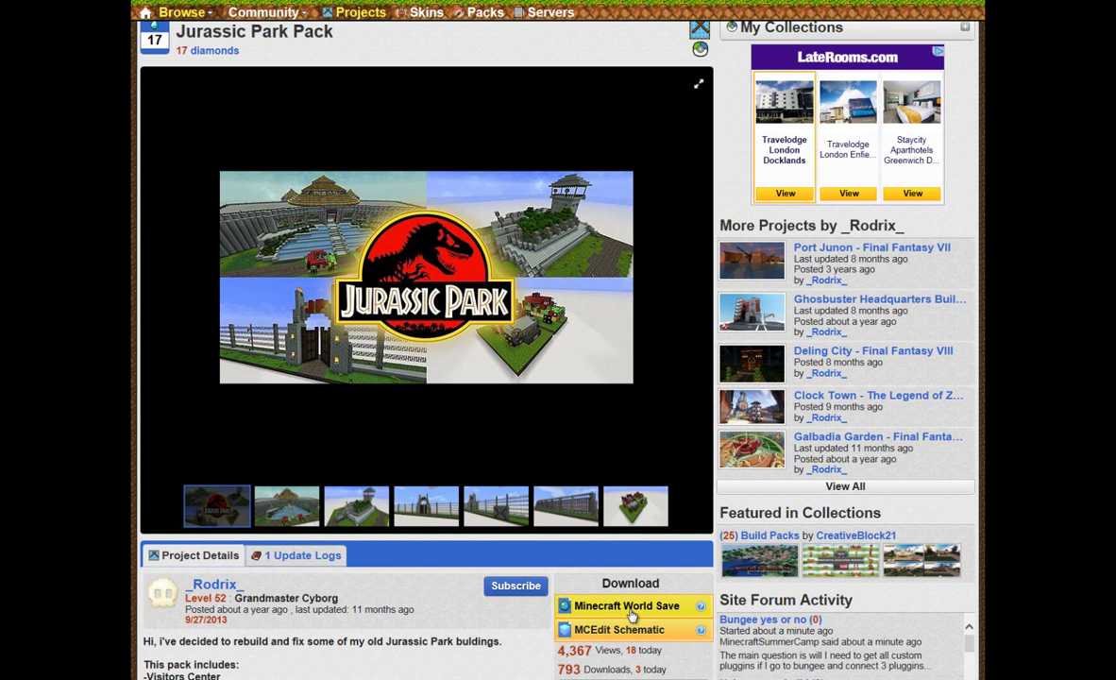
Step: Download the pack's MCEdit Schematic and save the jpbuildings zip file
{"action": "scroll", "coordinate": [631, 611], "scroll_direction": "down", "scroll_amount": 1}
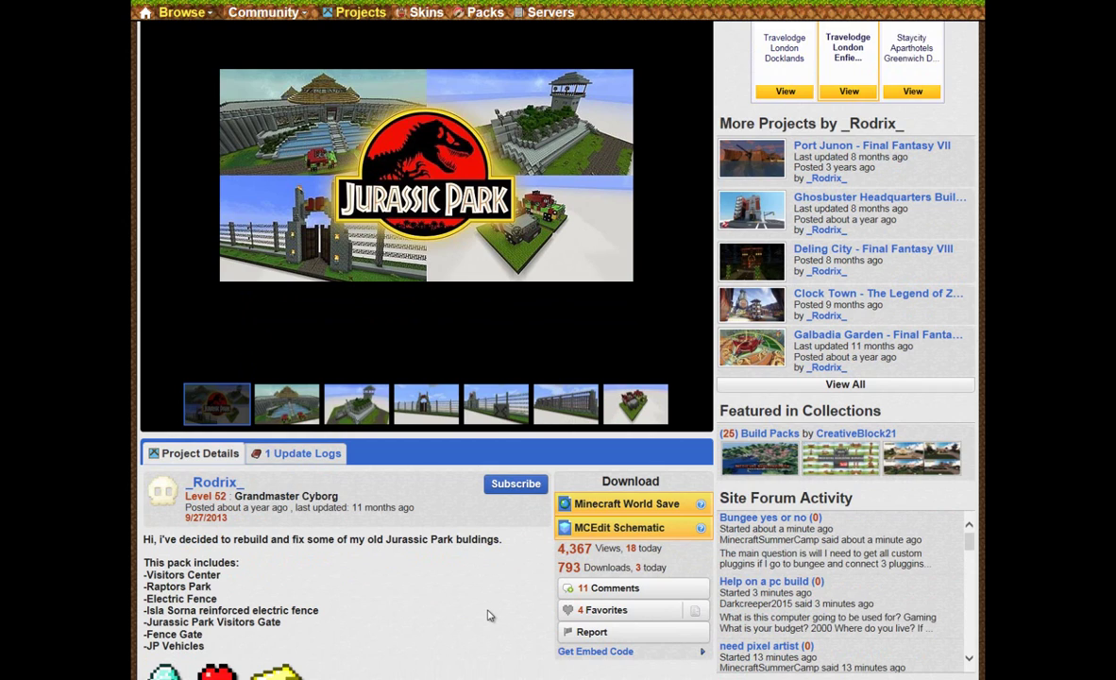
{"action": "left_click", "coordinate": [649, 537]}
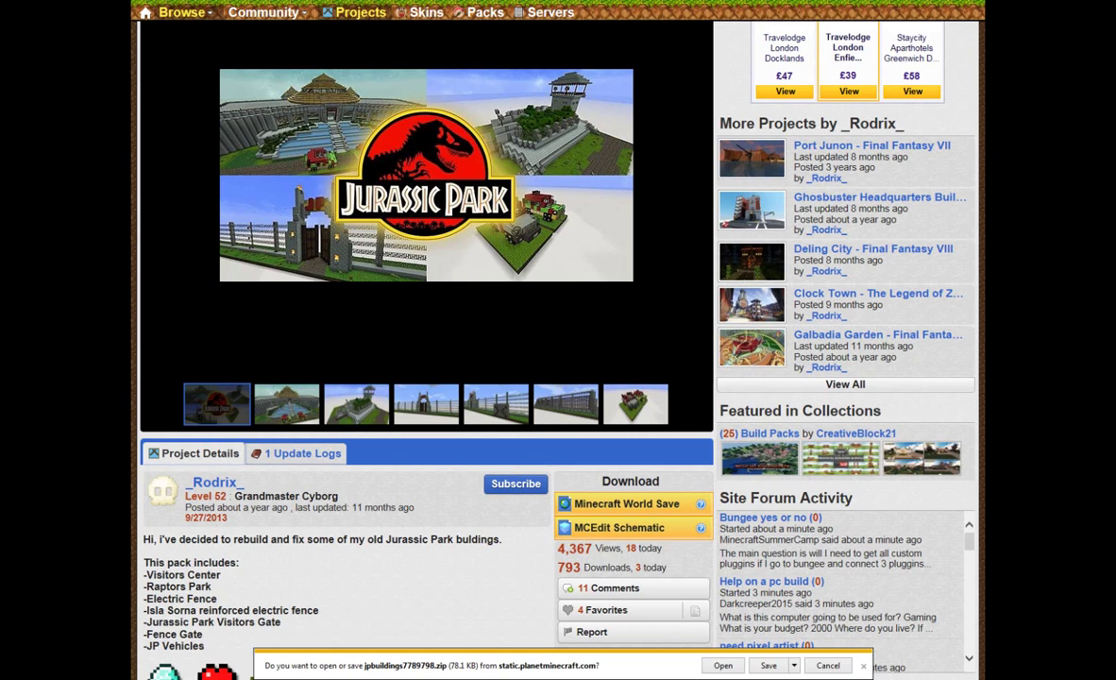
{"action": "left_click", "coordinate": [774, 667]}
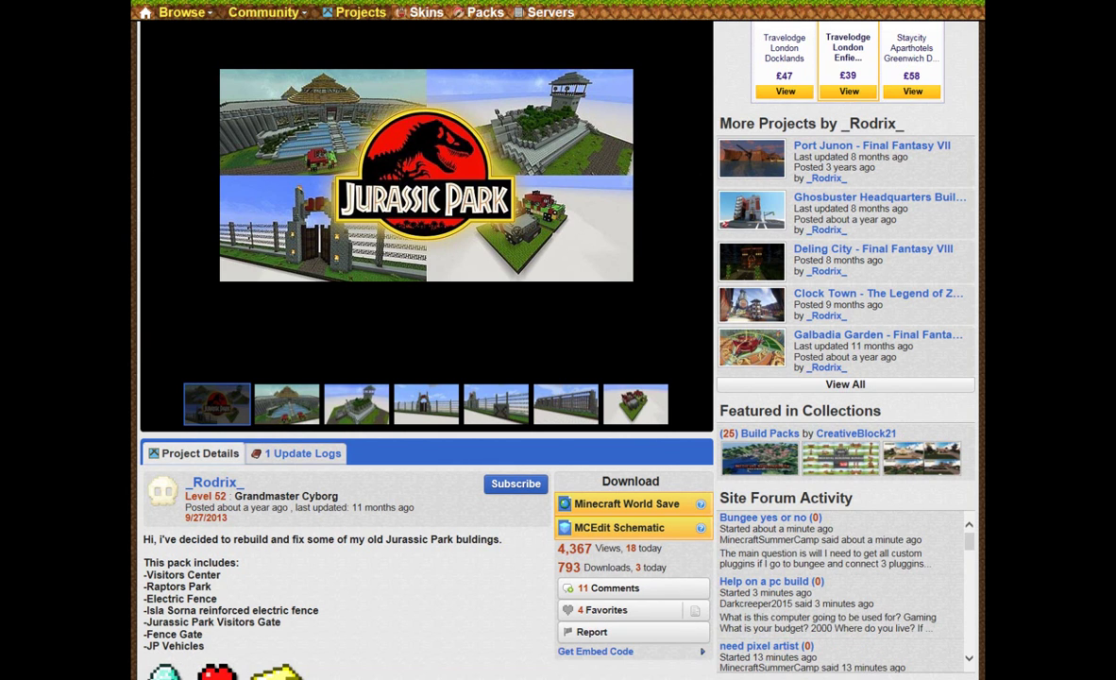
Step: Go back and rerun the search as 'Jurassic Park' to list 1,648 projects
{"action": "key", "text": "alt+Left"}
{"action": "key", "text": "BackSpace"}
{"action": "key", "text": "BackSpace"}
{"action": "key", "text": "BackSpace"}
{"action": "key", "text": "BackSpace"}
{"action": "key", "text": "BackSpace"}
{"action": "key", "text": "BackSpace"}
{"action": "key", "text": "BackSpace"}
{"action": "key", "text": "BackSpace"}
{"action": "key", "text": "Return"}
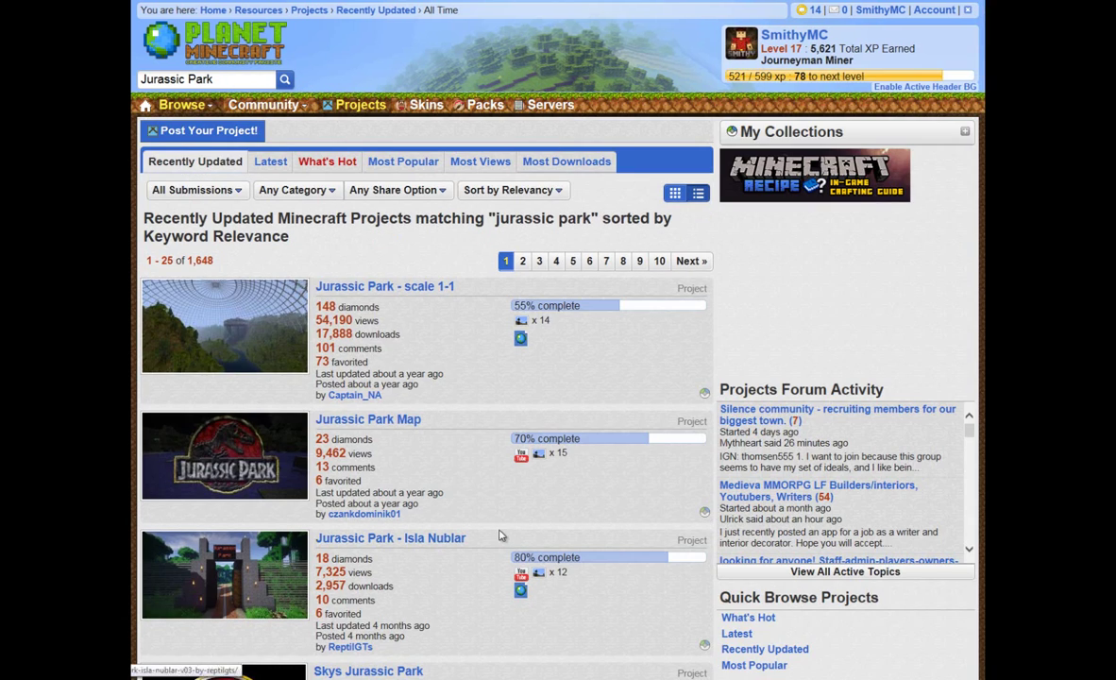
Step: Scroll the results and open the 'Jurassic park visitor center' project page
{"action": "scroll", "coordinate": [462, 444], "scroll_direction": "down", "scroll_amount": 3}
{"action": "scroll", "coordinate": [462, 436], "scroll_direction": "down", "scroll_amount": 2}
{"action": "scroll", "coordinate": [462, 436], "scroll_direction": "down", "scroll_amount": 5}
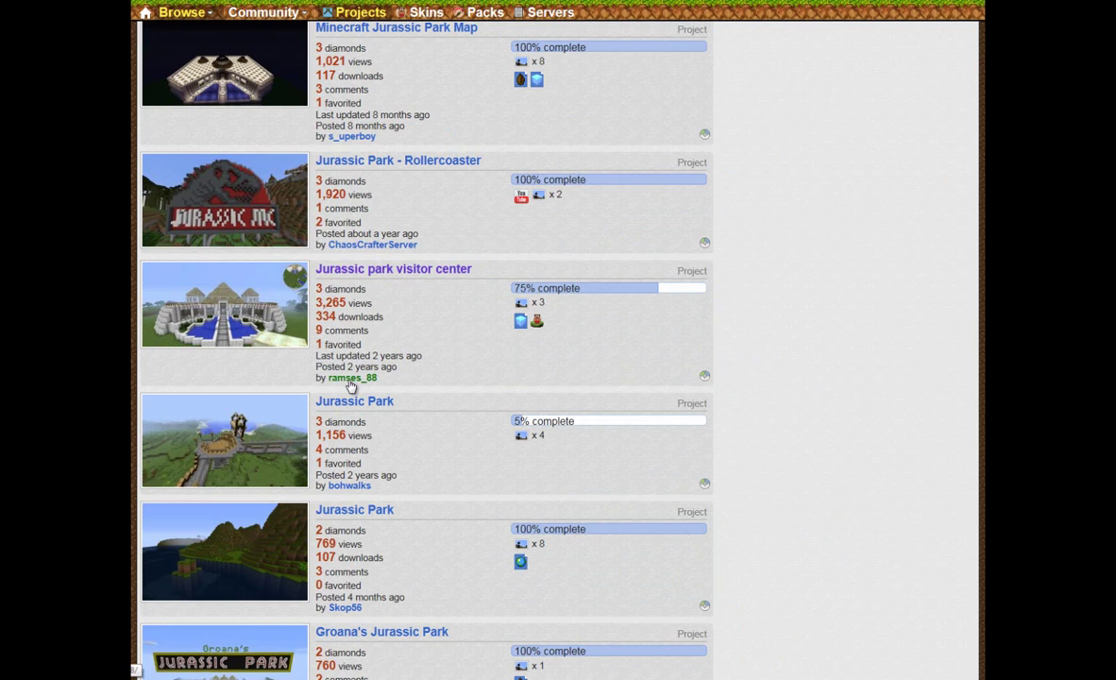
{"action": "left_click", "coordinate": [425, 273]}
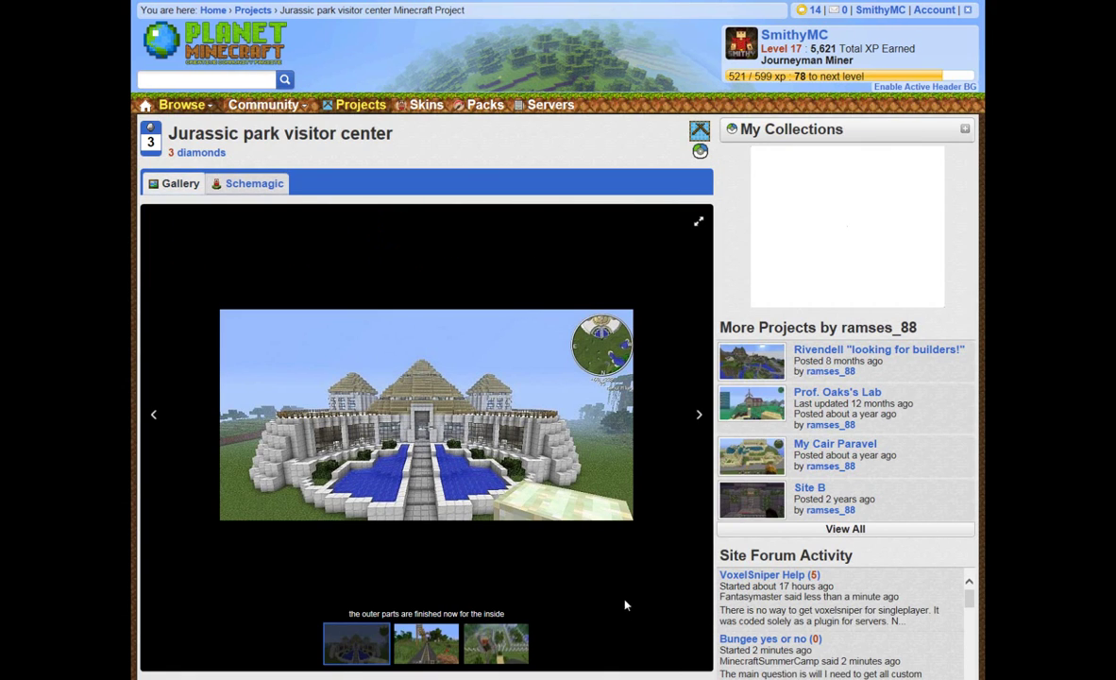
Step: Save the visitor center's 8.29 KB MCEdit schematic and return to the search results
{"action": "scroll", "coordinate": [637, 604], "scroll_direction": "down", "scroll_amount": 1}
{"action": "scroll", "coordinate": [665, 623], "scroll_direction": "down", "scroll_amount": 1}
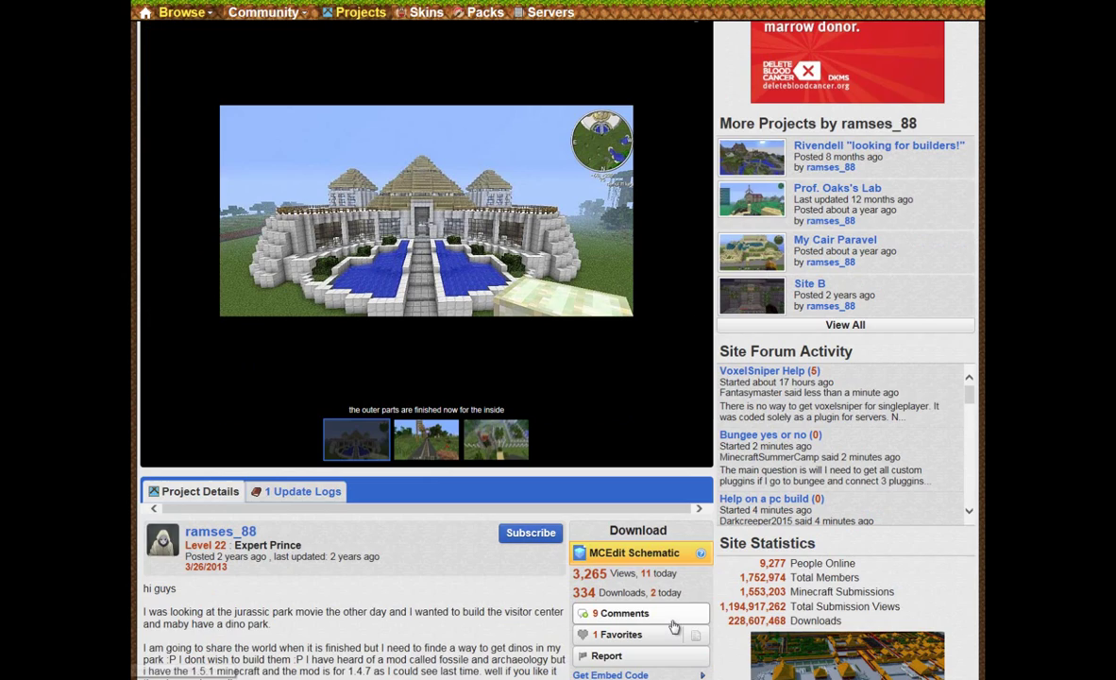
{"action": "left_click", "coordinate": [630, 554]}
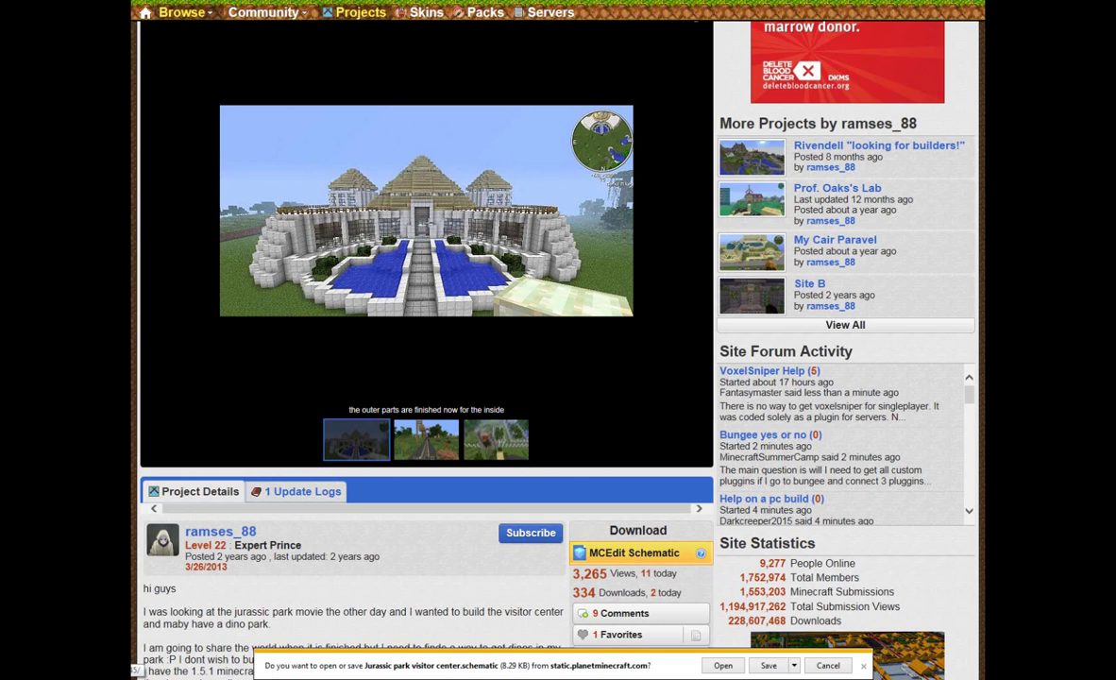
{"action": "left_click", "coordinate": [788, 666]}
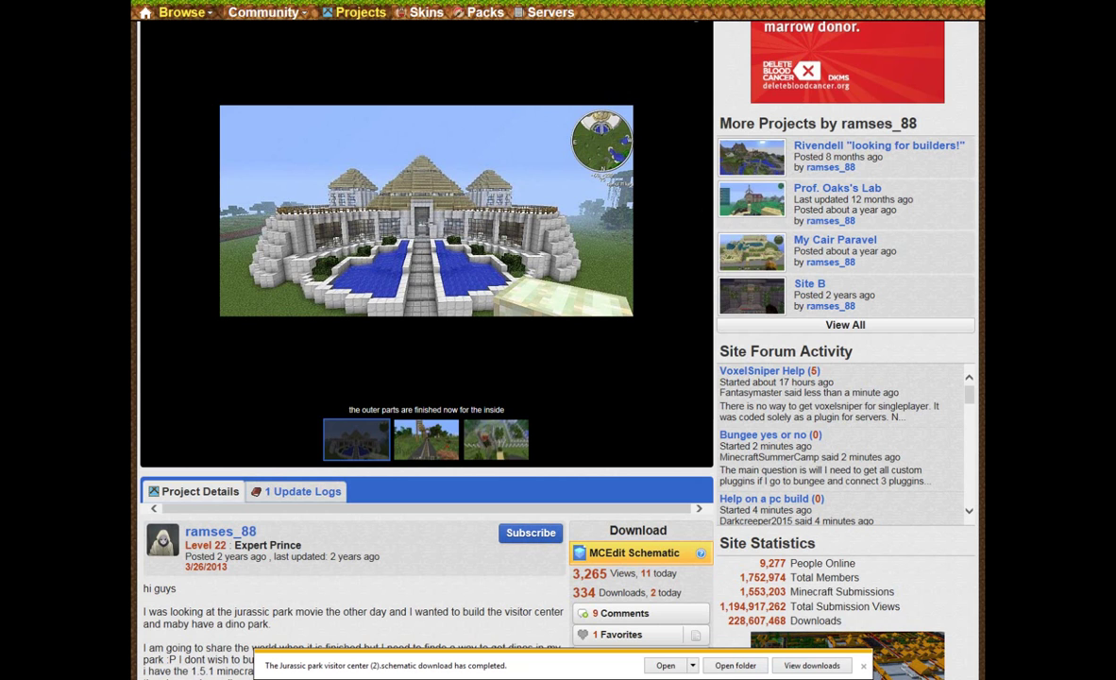
{"action": "key", "text": "alt+Left"}
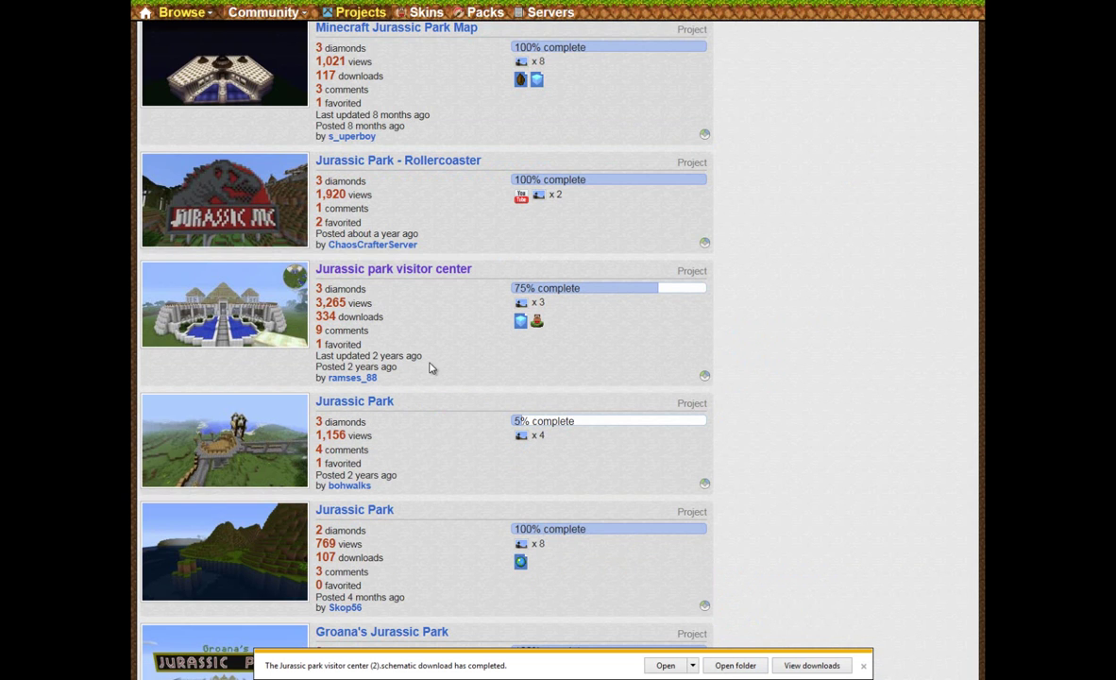
Step: Scroll down and back up through the remaining Jurassic Park search results
{"action": "scroll", "coordinate": [472, 367], "scroll_direction": "down", "scroll_amount": 3}
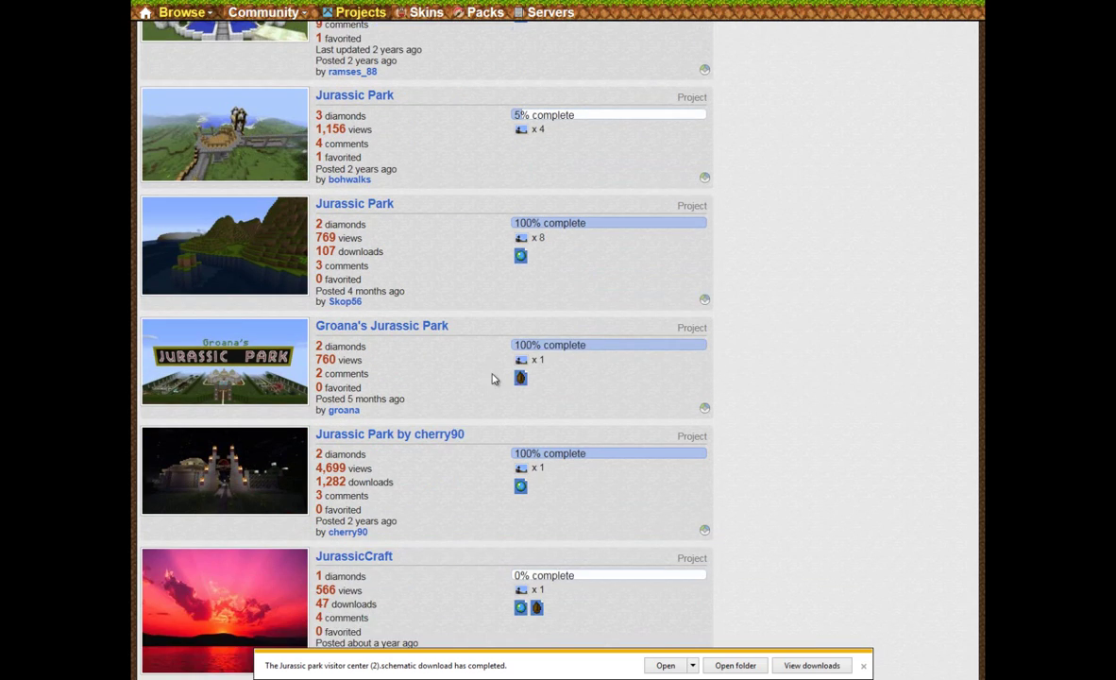
{"action": "scroll", "coordinate": [475, 368], "scroll_direction": "down", "scroll_amount": 4}
{"action": "scroll", "coordinate": [476, 371], "scroll_direction": "down", "scroll_amount": 3}
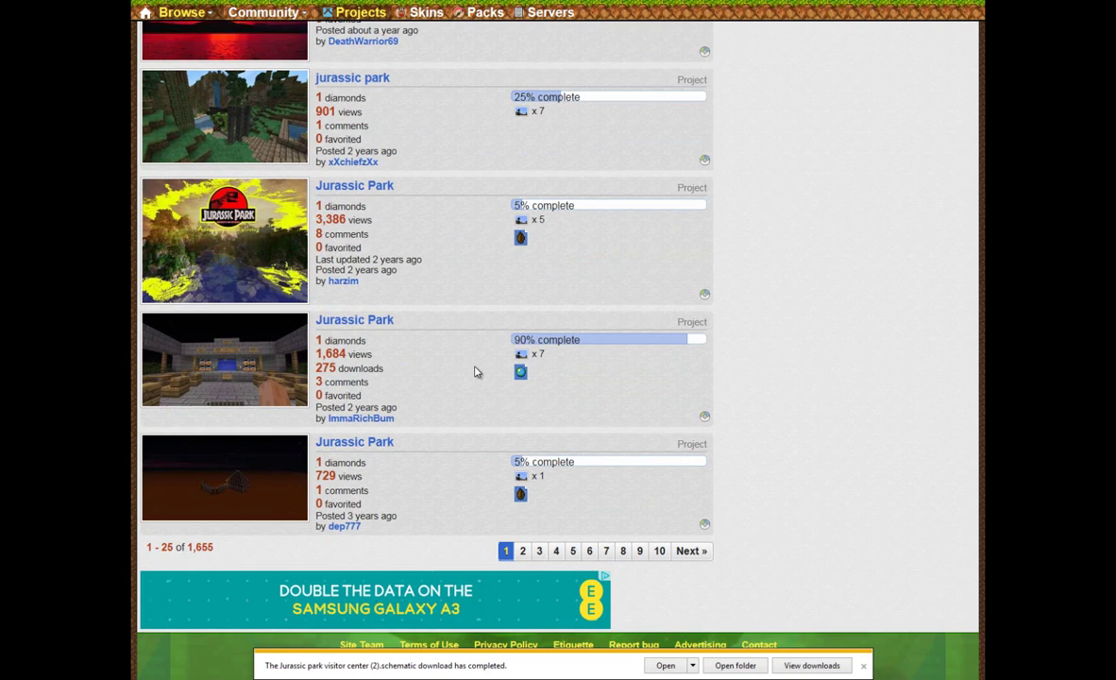
{"action": "scroll", "coordinate": [476, 371], "scroll_direction": "down", "scroll_amount": 1}
{"action": "scroll", "coordinate": [476, 371], "scroll_direction": "up", "scroll_amount": 5}
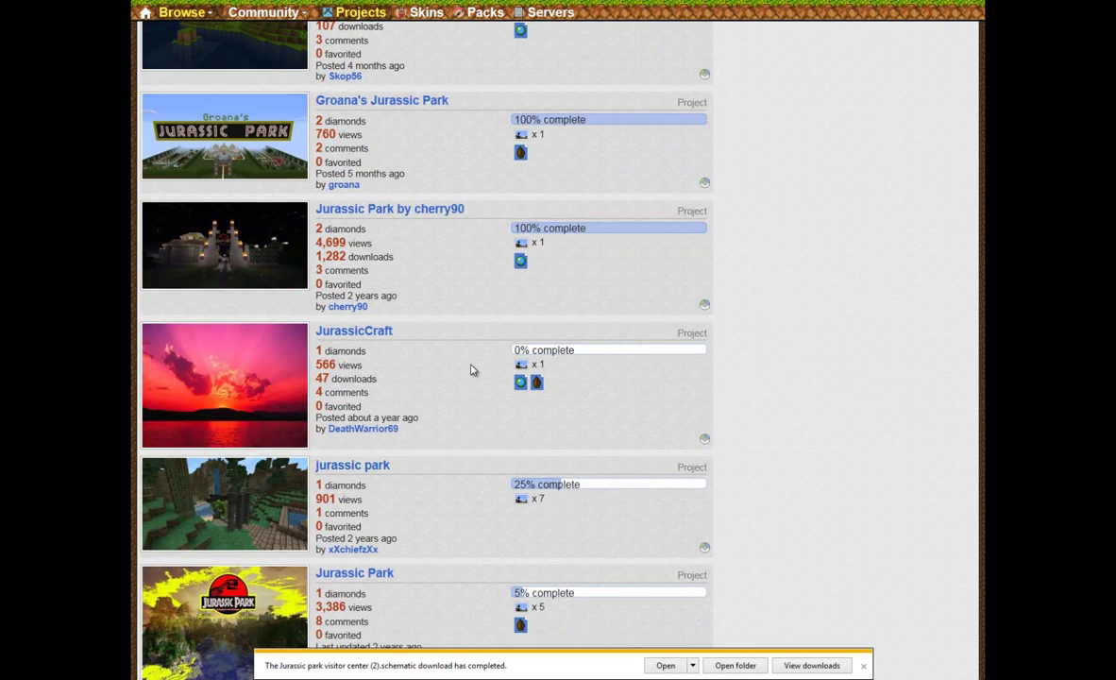
{"action": "scroll", "coordinate": [474, 370], "scroll_direction": "up", "scroll_amount": 1}
{"action": "scroll", "coordinate": [462, 368], "scroll_direction": "up", "scroll_amount": 12}
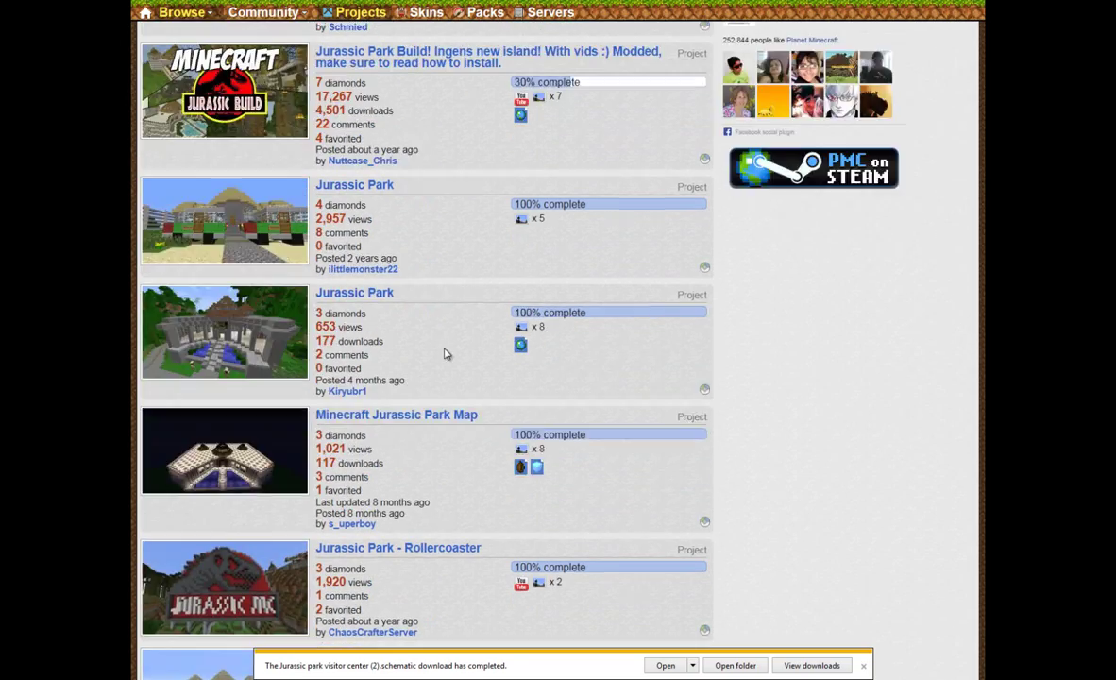
{"action": "scroll", "coordinate": [445, 353], "scroll_direction": "up", "scroll_amount": 9}
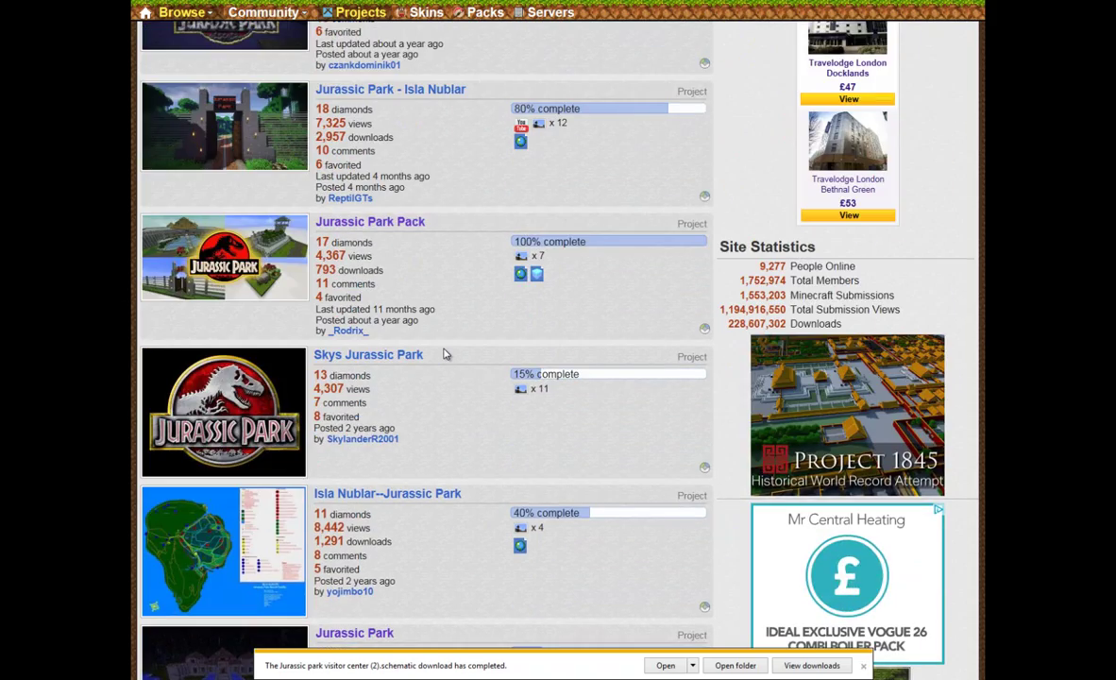
{"action": "scroll", "coordinate": [443, 351], "scroll_direction": "up", "scroll_amount": 3}
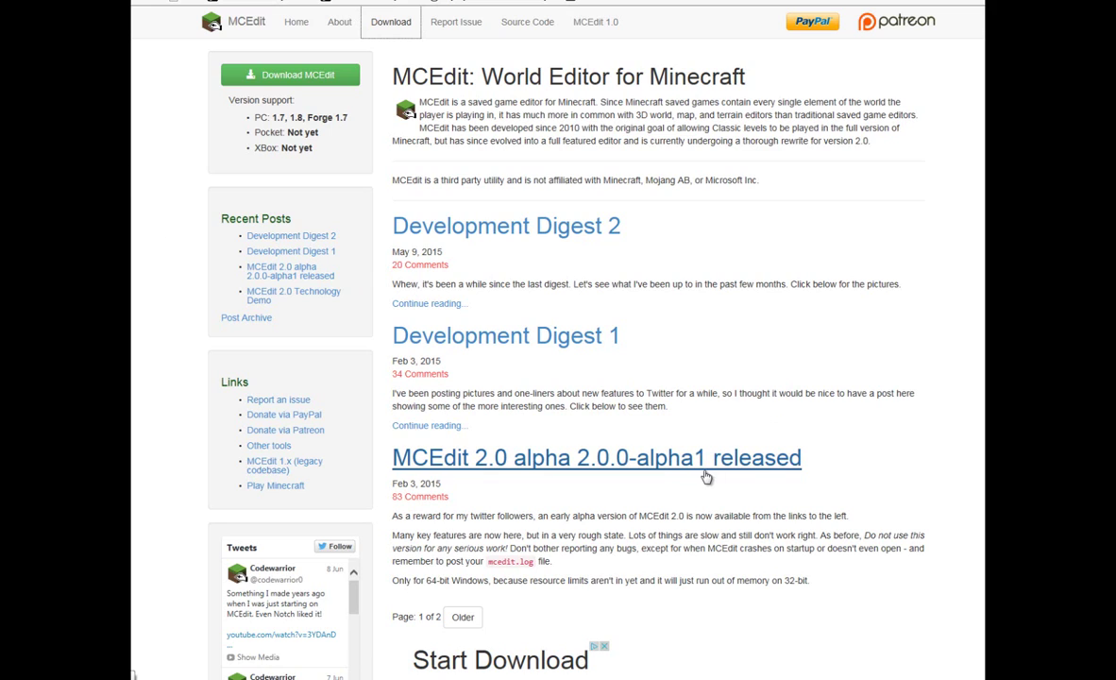
Step: Save the 64-bit Windows MCEdit Unified 1.3.3.0 installer from the MCEdit 1.0 downloads
{"action": "left_click", "coordinate": [404, 28]}
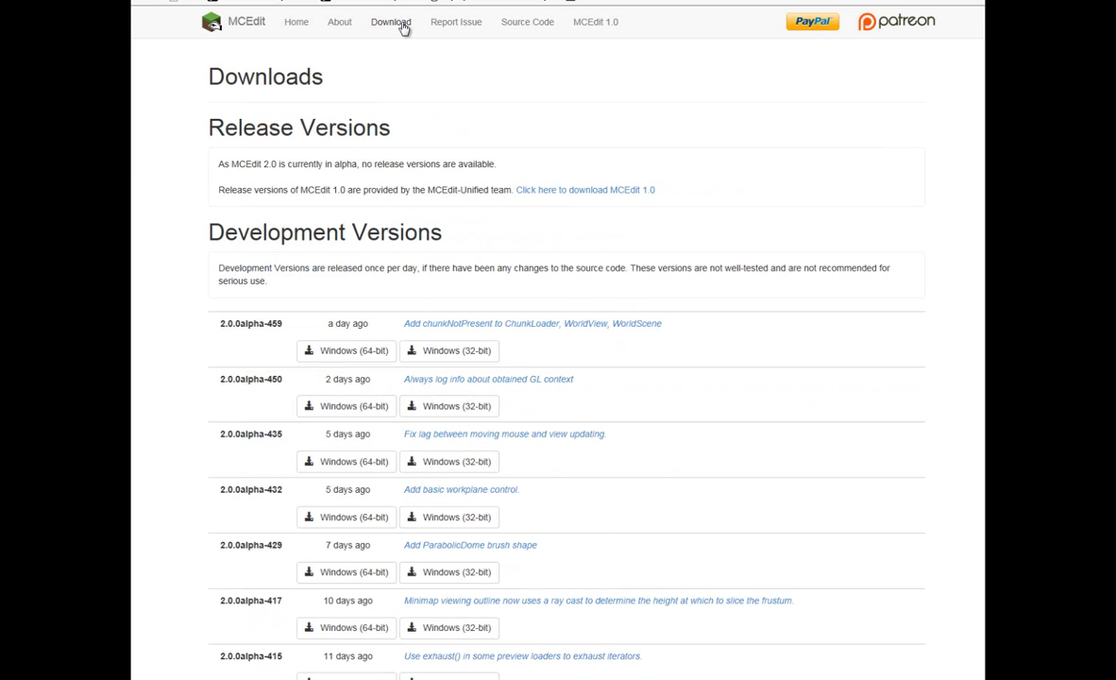
{"action": "left_click", "coordinate": [586, 192]}
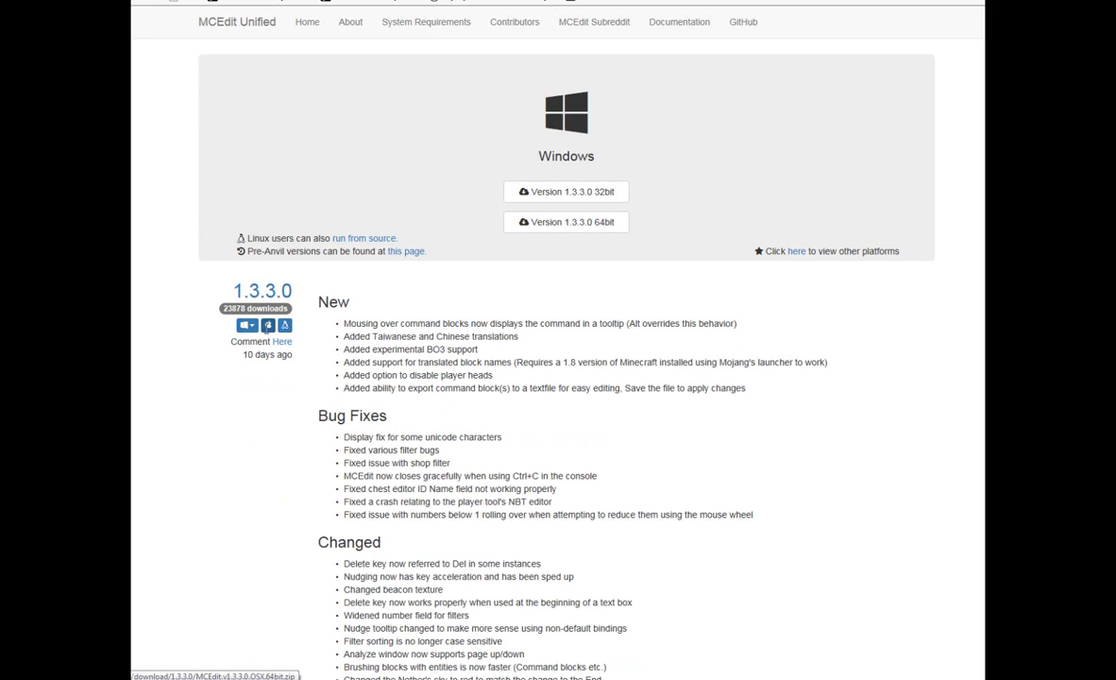
{"action": "left_click", "coordinate": [244, 326]}
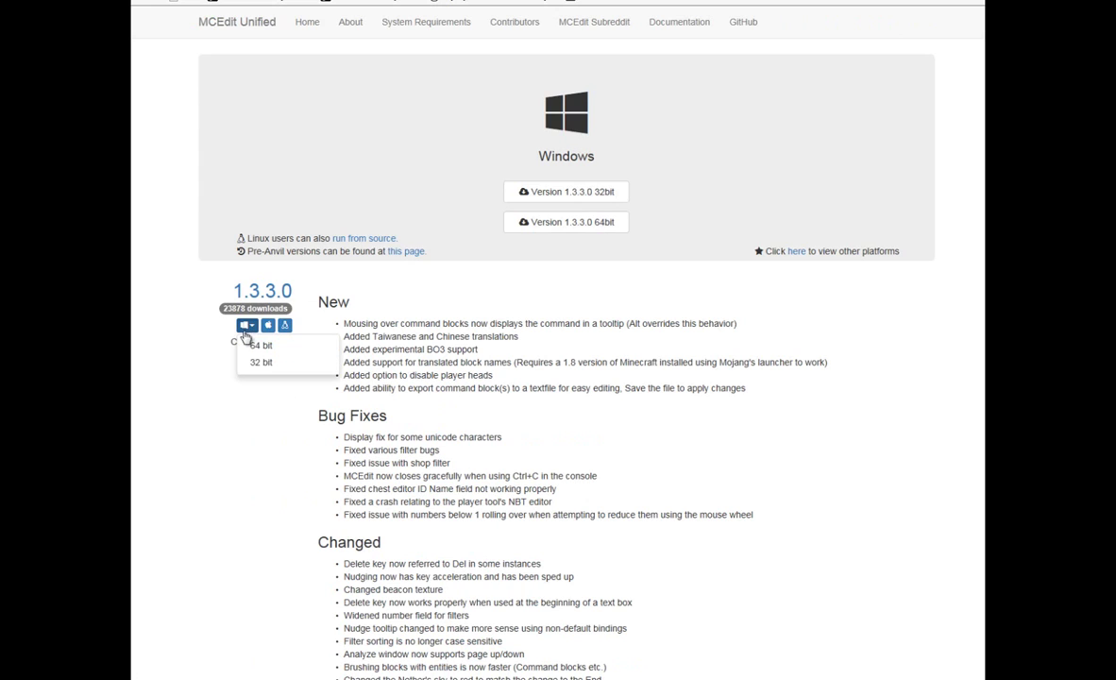
{"action": "left_click", "coordinate": [259, 345]}
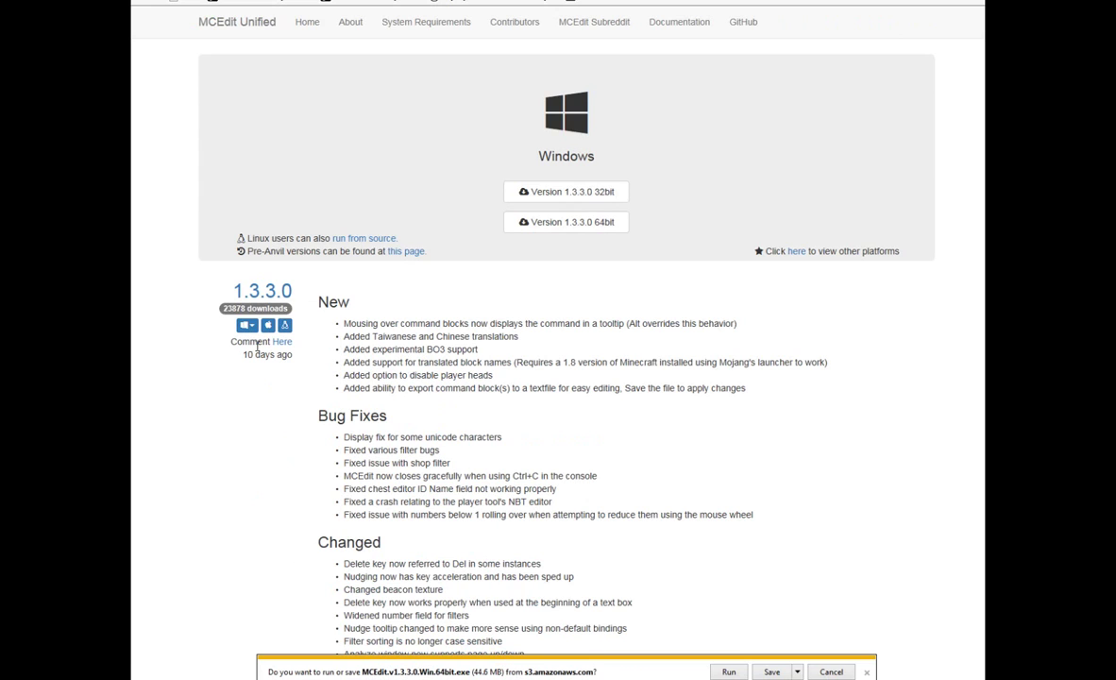
{"action": "left_click", "coordinate": [771, 672]}
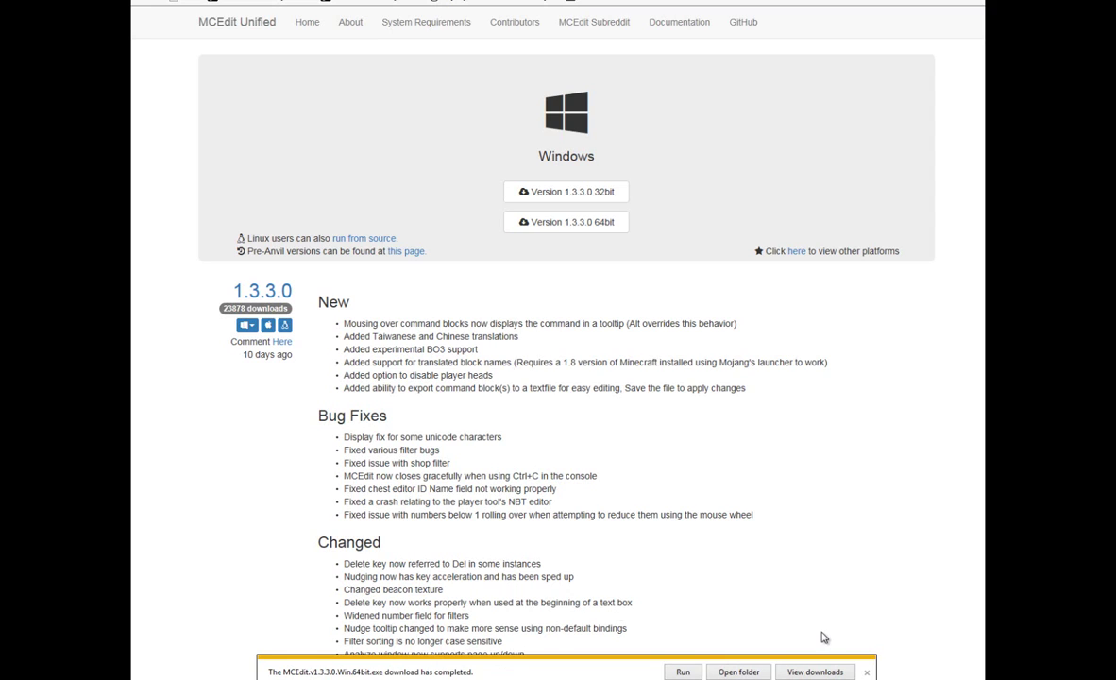
{"action": "left_click", "coordinate": [867, 672]}
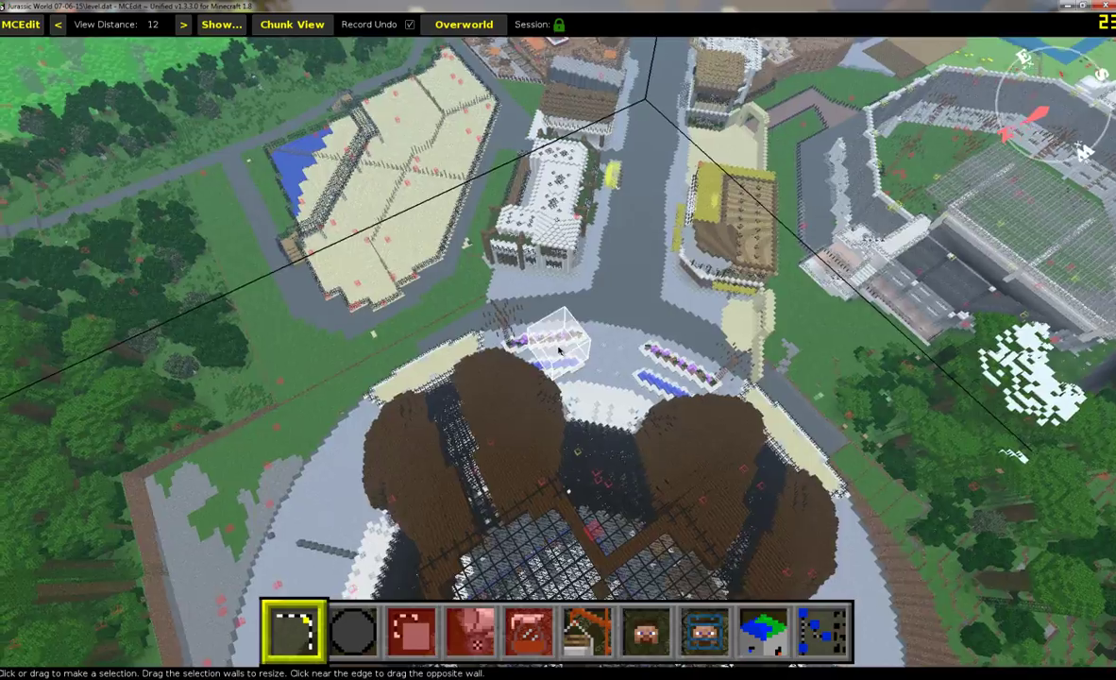
Step: Orbit across the Jurassic World park toward the dome, then rise high above the lagoon
{"action": "right_click_drag", "start_coordinate": [558, 349], "coordinate": [559, 350]}
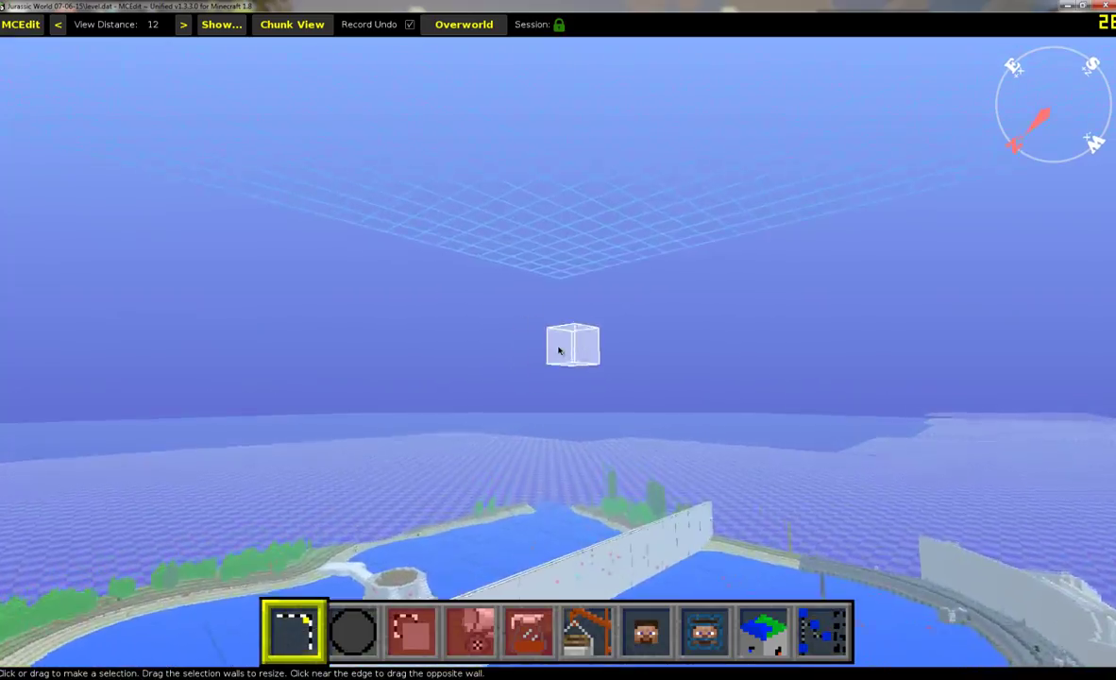
{"action": "mouse_move", "coordinate": [559, 350]}
{"action": "right_mouse_down"}
{"action": "mouse_move", "coordinate": [550, 358]}
{"action": "mouse_move", "coordinate": [559, 350]}
{"action": "right_mouse_up"}
{"action": "key", "text": "space"}
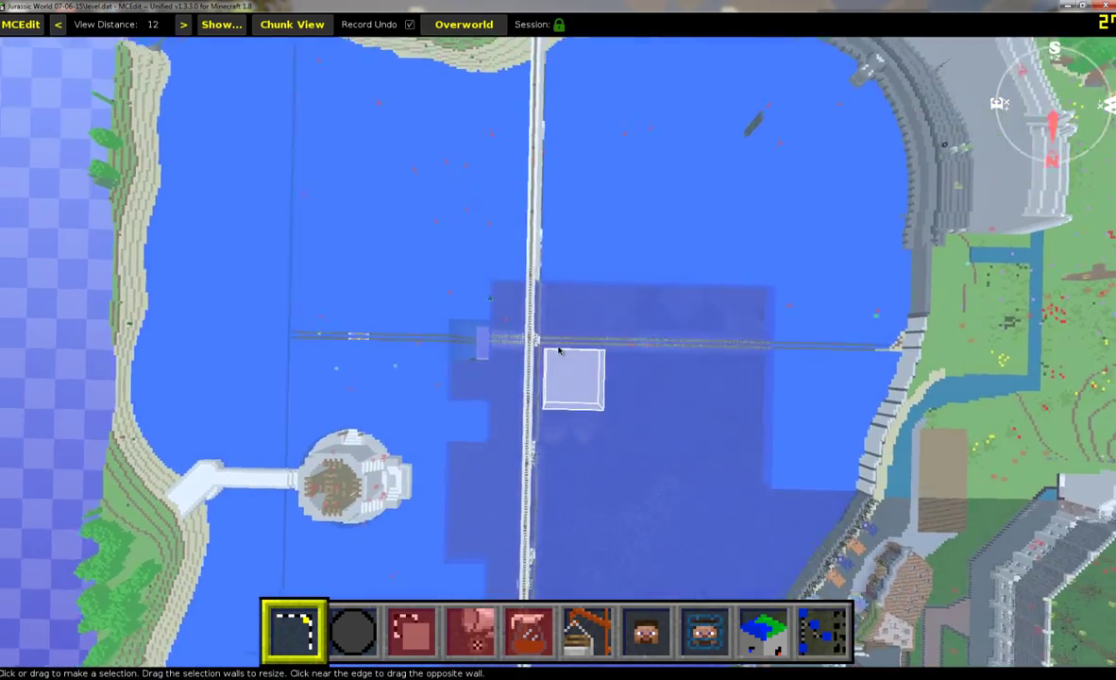